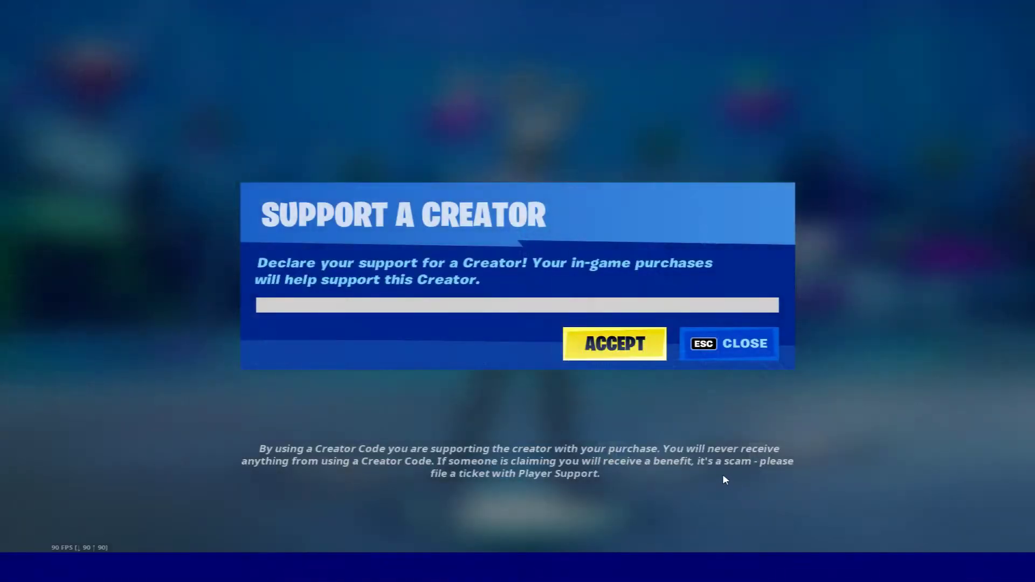
Step: Enter the chosen creator code in the Support a Creator field and accept it
{"action": "type", "text": "Rickk"}
{"action": "left_click", "coordinate": [615, 344]}
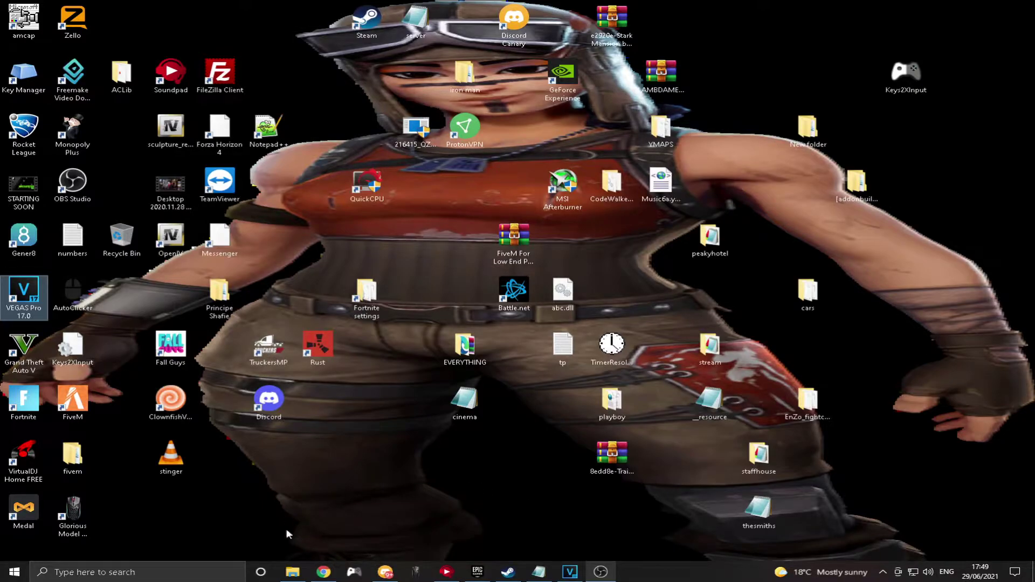
Step: Search Windows for Registry Editor by entering 'reg' in the taskbar search
{"action": "left_click", "coordinate": [187, 564]}
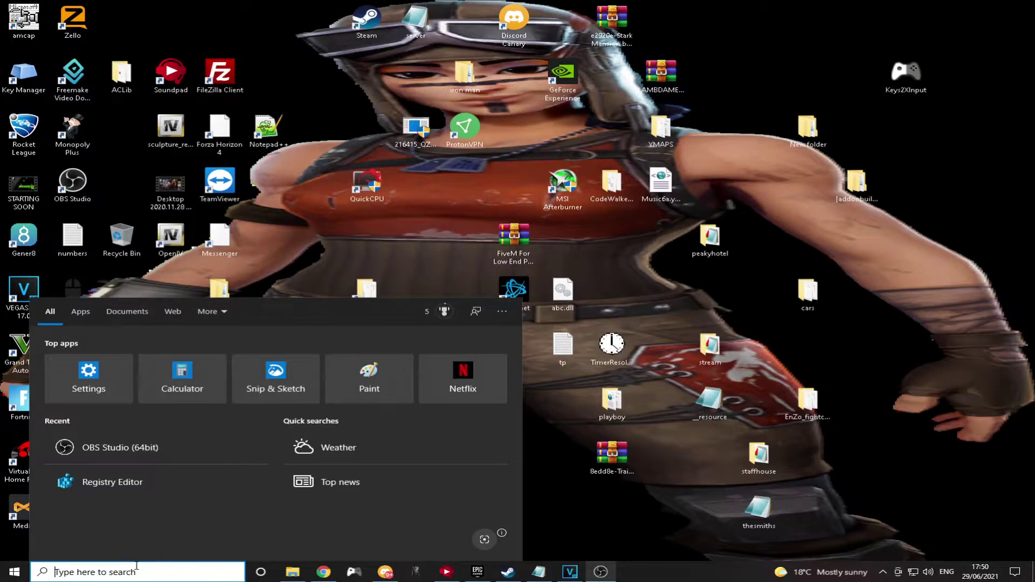
{"action": "type", "text": "reg"}
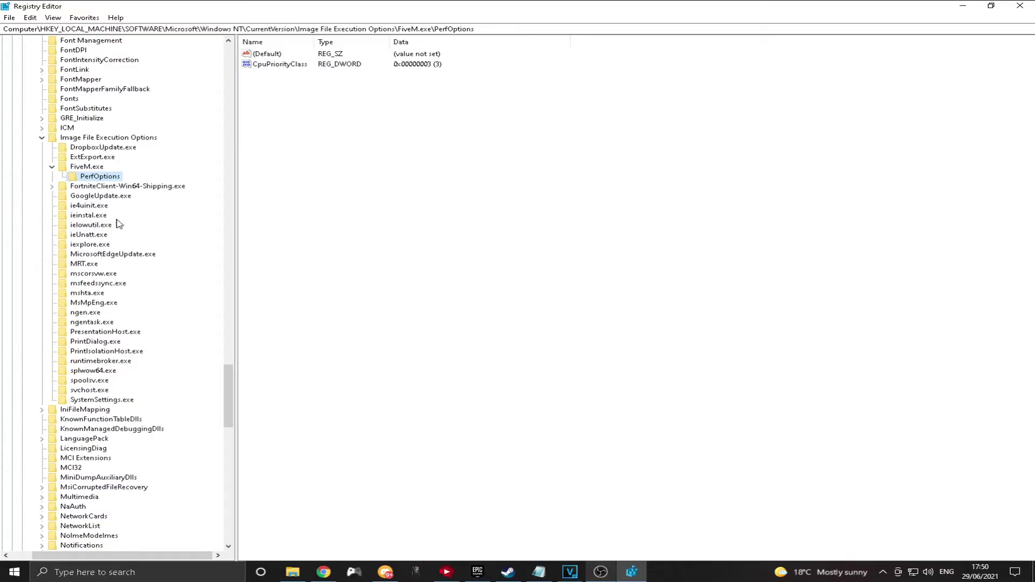
Step: Scroll the Registry Editor key tree back up to the top
{"action": "scroll", "coordinate": [120, 225], "scroll_direction": "up", "scroll_amount": 20}
{"action": "scroll", "coordinate": [130, 312], "scroll_direction": "up", "scroll_amount": 10}
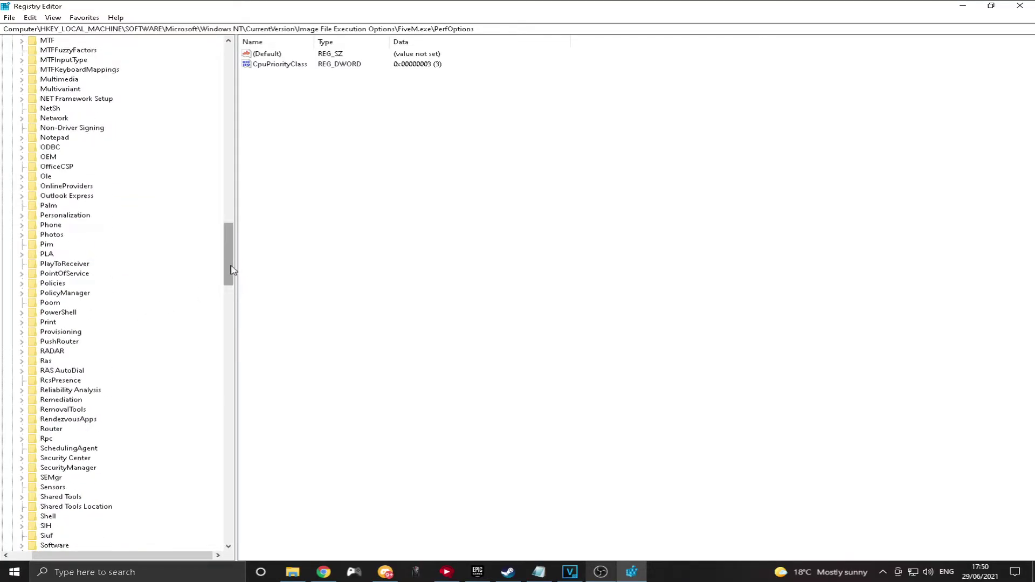
{"action": "left_click_drag", "start_coordinate": [229, 270], "coordinate": [229, 95]}
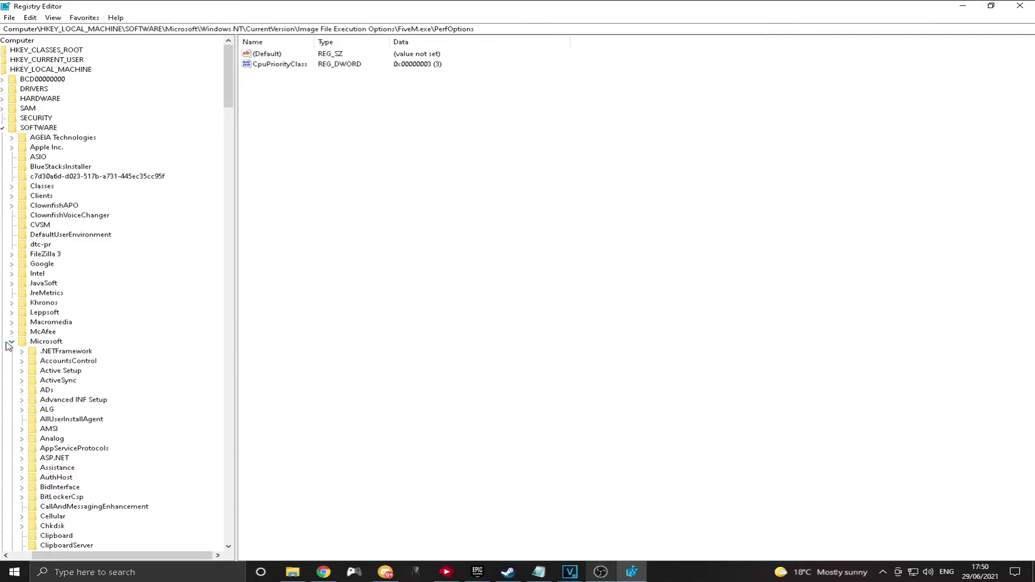
{"action": "left_click_drag", "start_coordinate": [230, 105], "coordinate": [230, 119]}
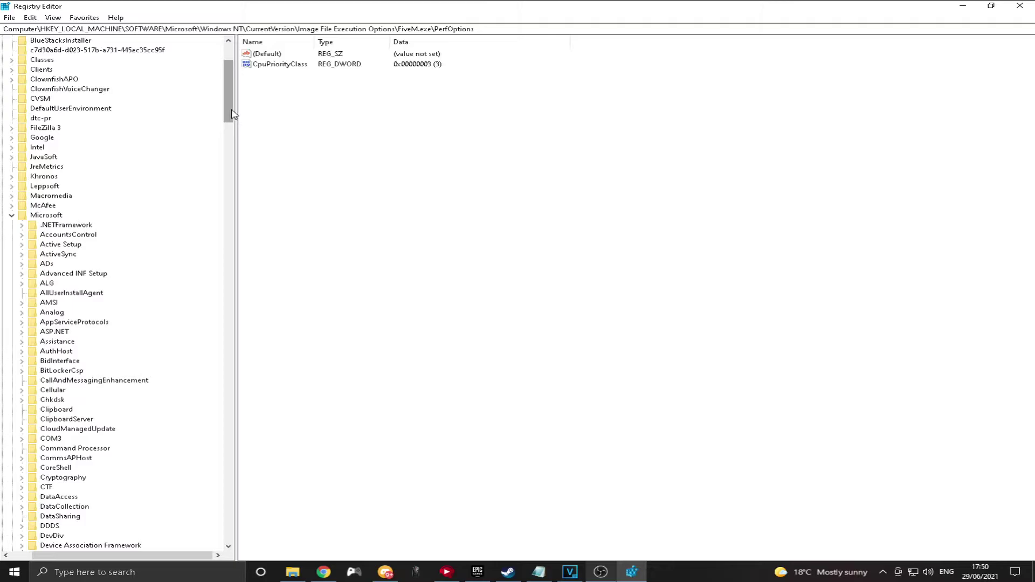
{"action": "left_click_drag", "start_coordinate": [233, 115], "coordinate": [224, 381]}
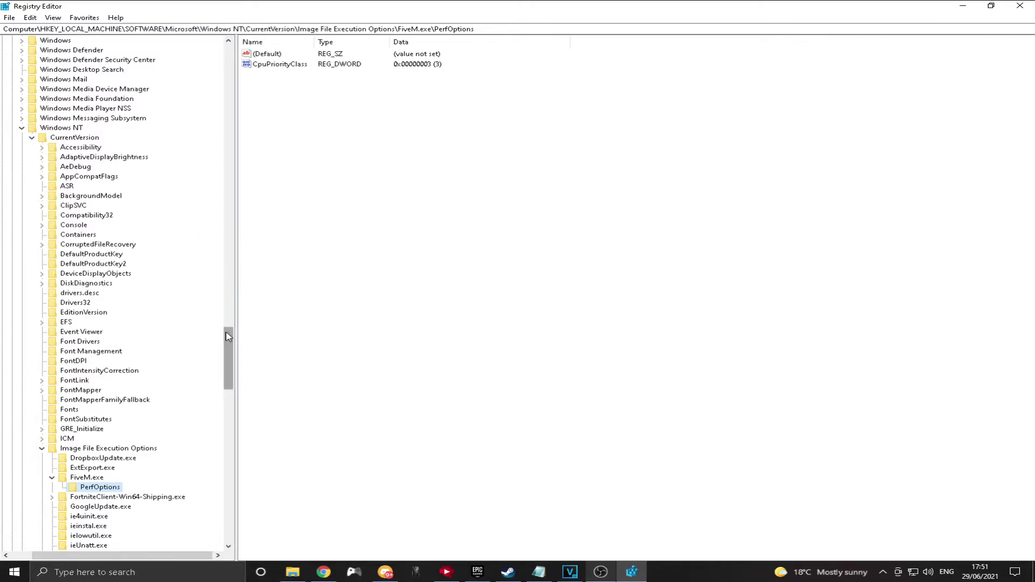
{"action": "mouse_move", "coordinate": [229, 337]}
{"action": "left_mouse_down"}
{"action": "mouse_move", "coordinate": [231, 359]}
{"action": "mouse_move", "coordinate": [230, 338]}
{"action": "left_mouse_up"}
{"action": "left_click_drag", "start_coordinate": [232, 344], "coordinate": [231, 359]}
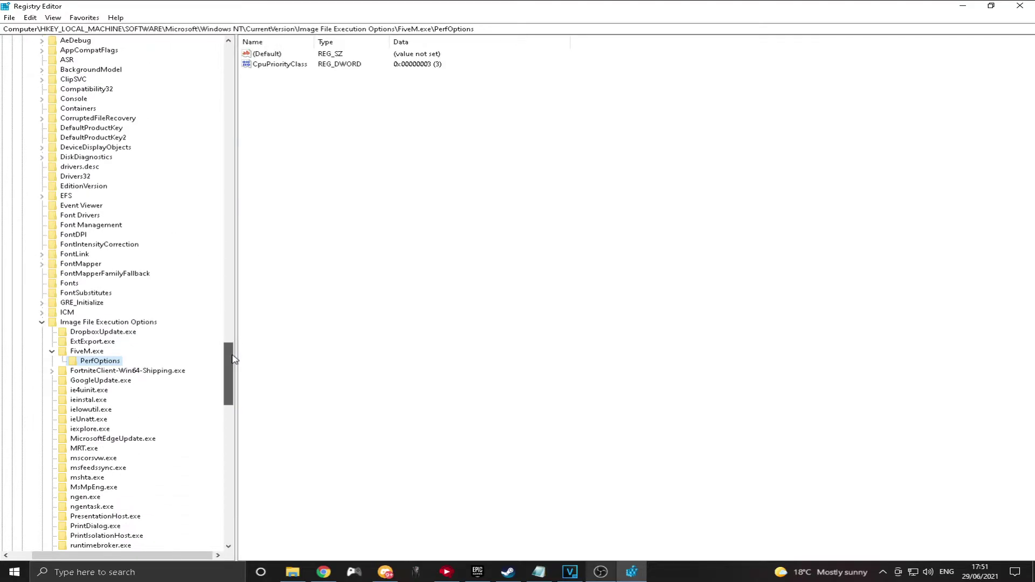
{"action": "left_click", "coordinate": [538, 575]}
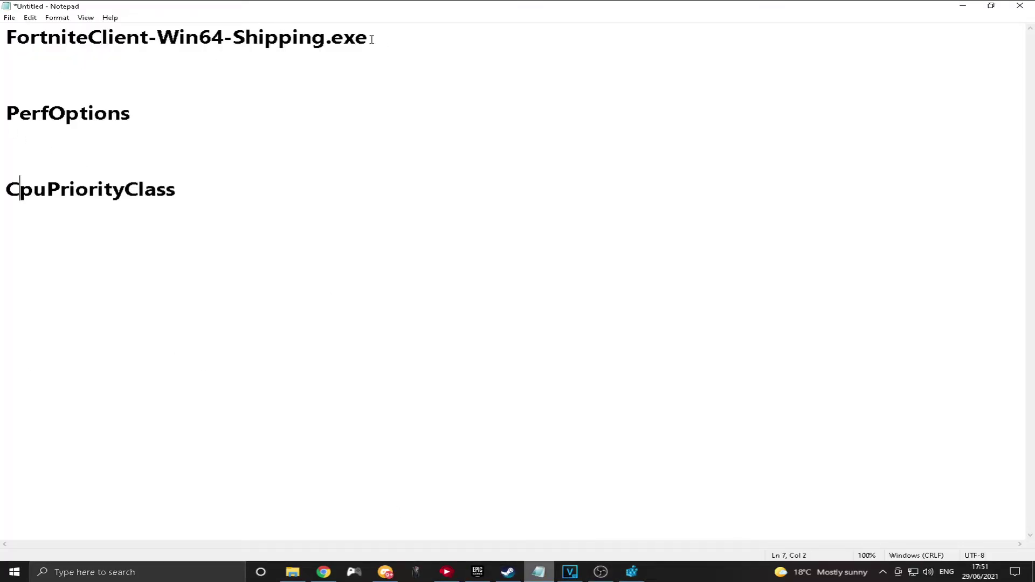
Step: Copy the FortniteClient-Win64-Shipping.exe line from the Notepad notes to the clipboard
{"action": "left_click_drag", "start_coordinate": [370, 36], "coordinate": [1, 48]}
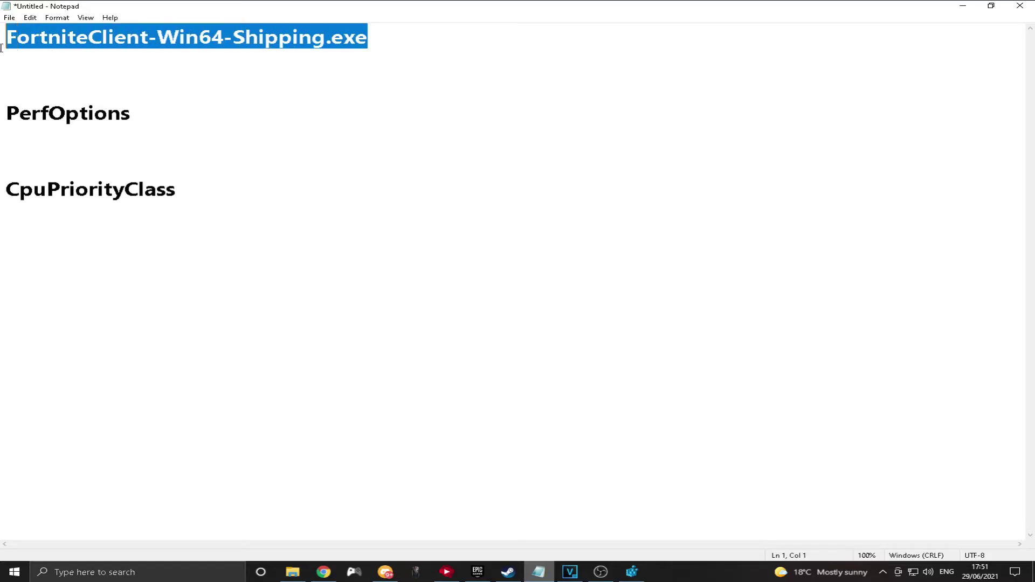
{"action": "right_click", "coordinate": [64, 37]}
{"action": "left_click", "coordinate": [99, 69]}
{"action": "left_click", "coordinate": [489, 157]}
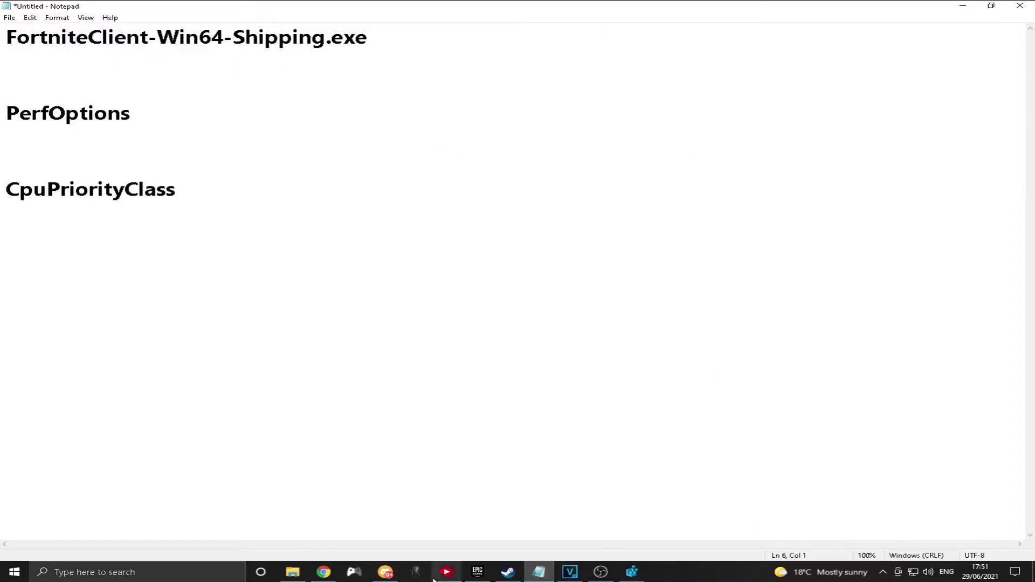
Step: Back in Registry Editor, select Image File Execution Options and open its context menu
{"action": "left_click", "coordinate": [634, 571]}
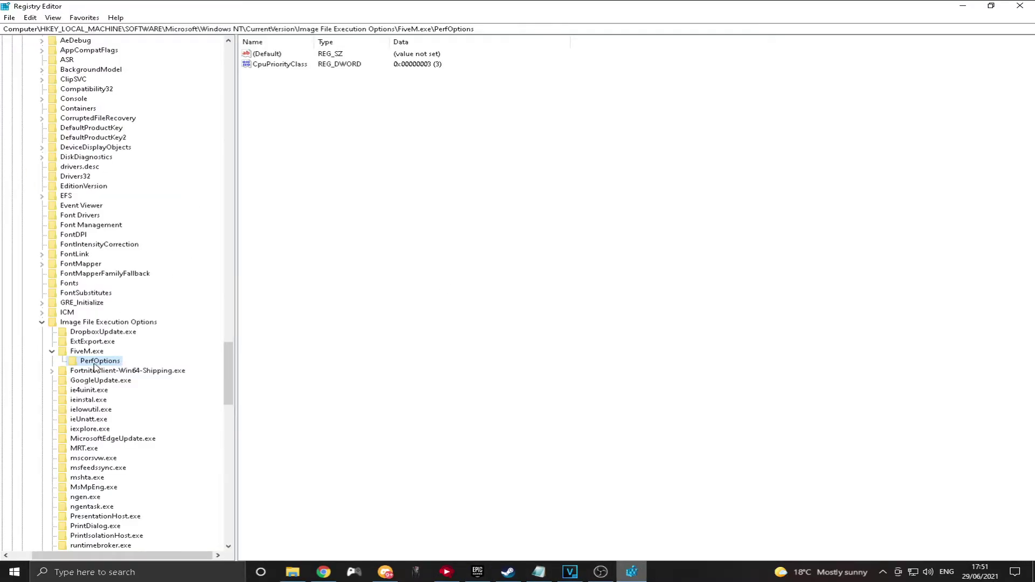
{"action": "left_click", "coordinate": [88, 324]}
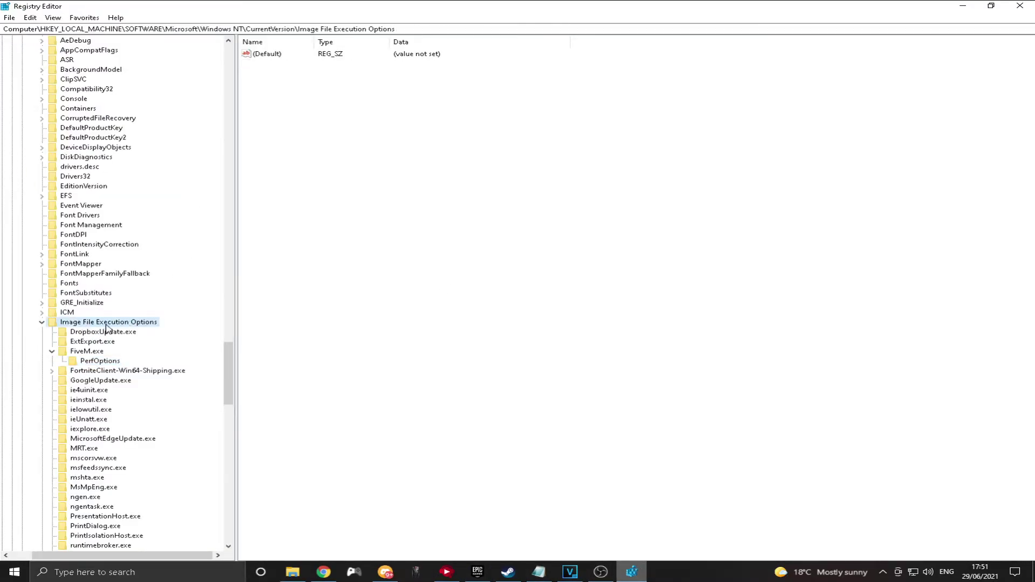
{"action": "right_click", "coordinate": [93, 327]}
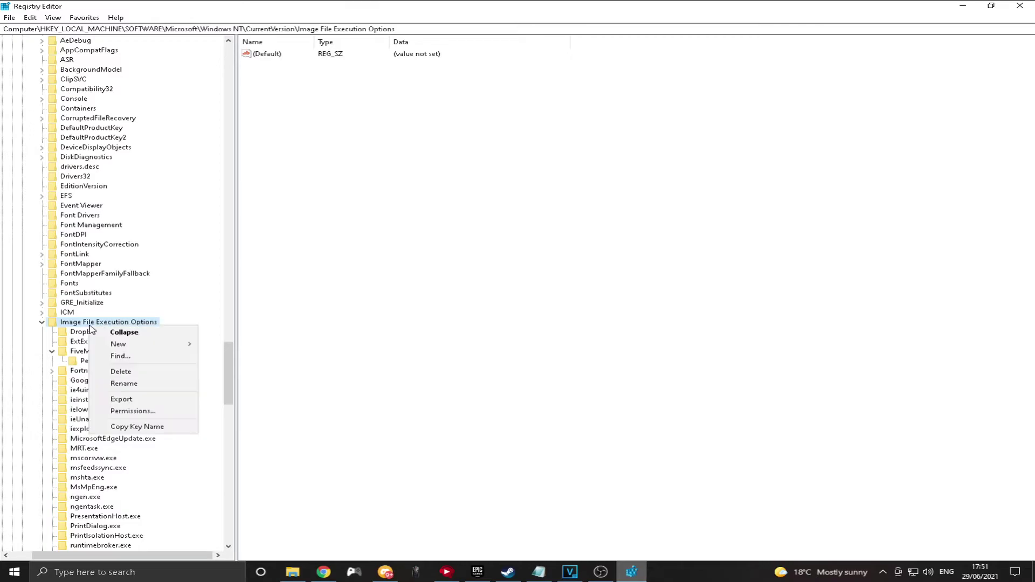
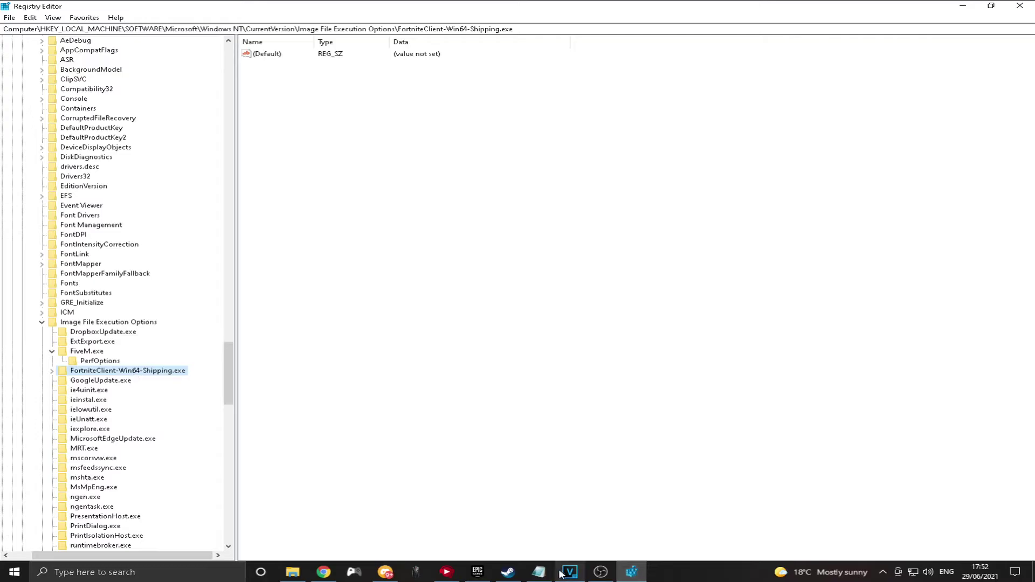
{"action": "left_click", "coordinate": [541, 573]}
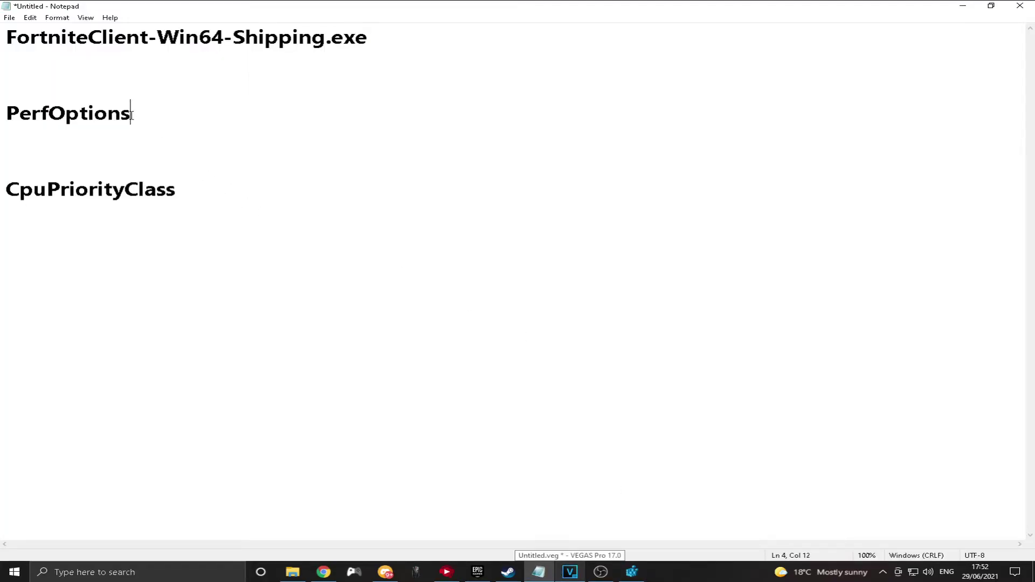
{"action": "left_click_drag", "start_coordinate": [129, 113], "coordinate": [23, 119]}
{"action": "right_click", "coordinate": [36, 115]}
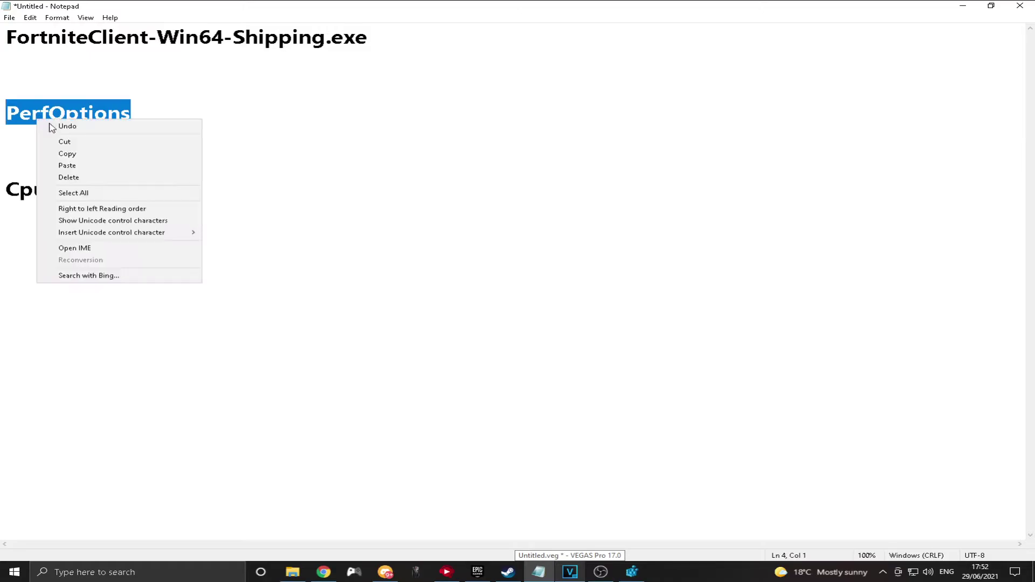
{"action": "left_click", "coordinate": [64, 153]}
{"action": "left_click", "coordinate": [632, 572]}
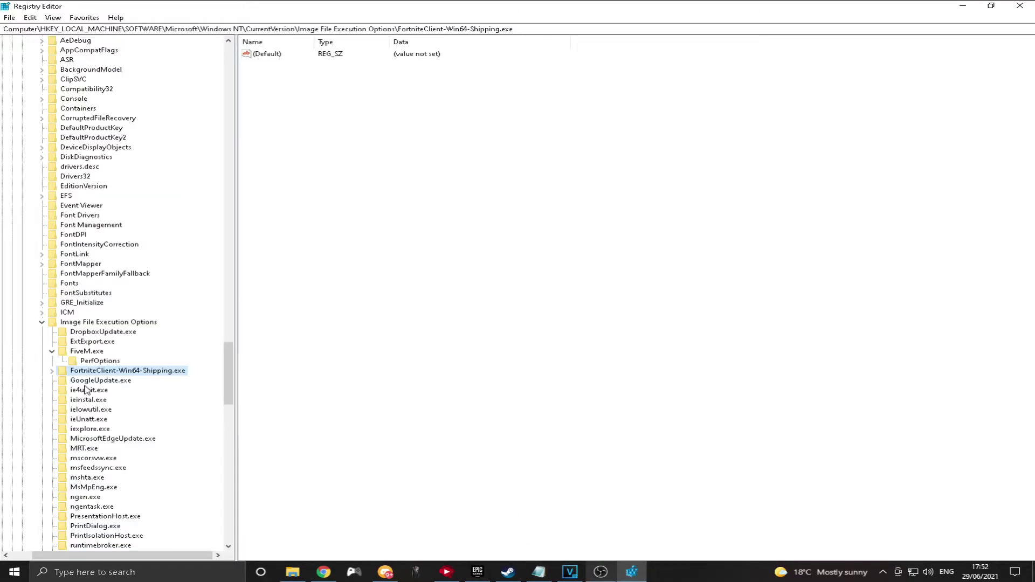
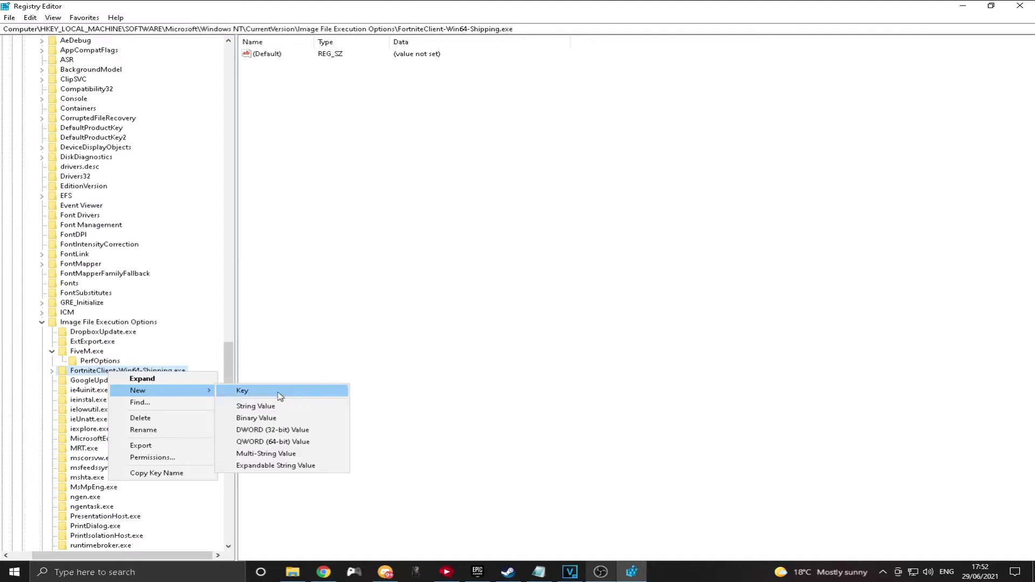
Step: Select the PerfOptions key under FiveM.exe in Registry Editor
{"action": "left_click", "coordinate": [101, 362]}
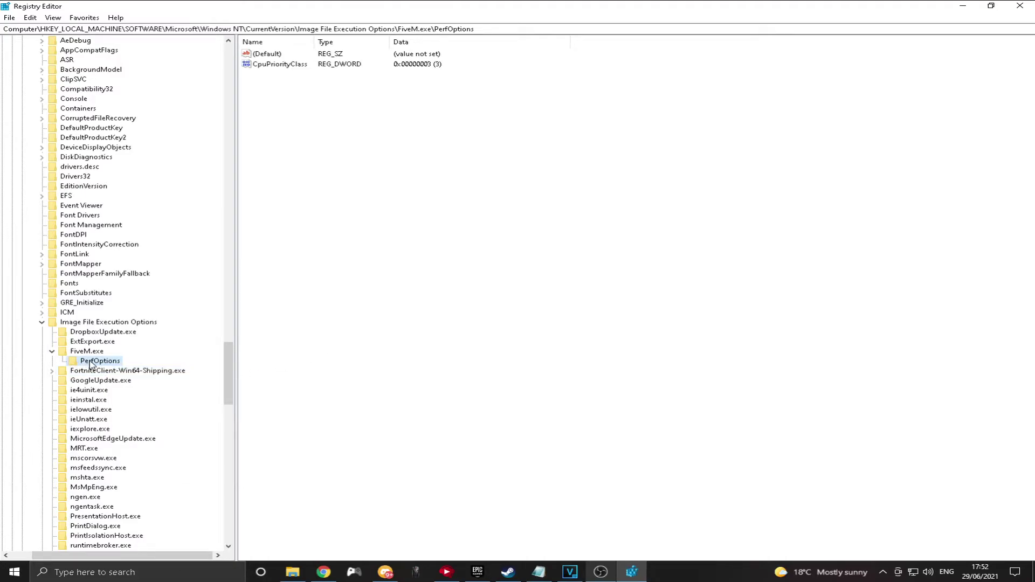
{"action": "right_click", "coordinate": [91, 365]}
{"action": "left_click", "coordinate": [425, 438]}
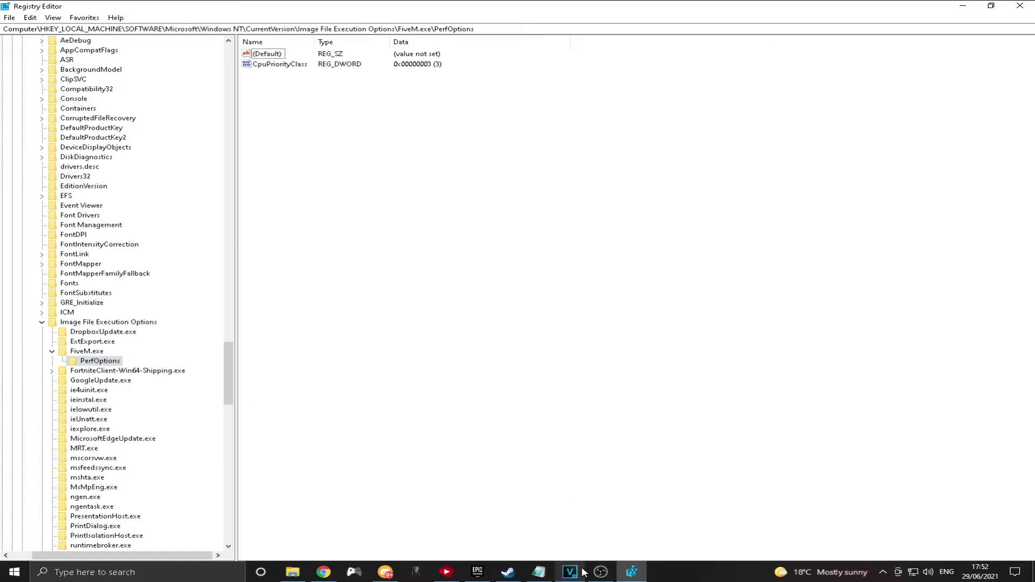
Step: Copy the word CpuPriorityClass from the Notepad notes to the clipboard
{"action": "left_click", "coordinate": [546, 574]}
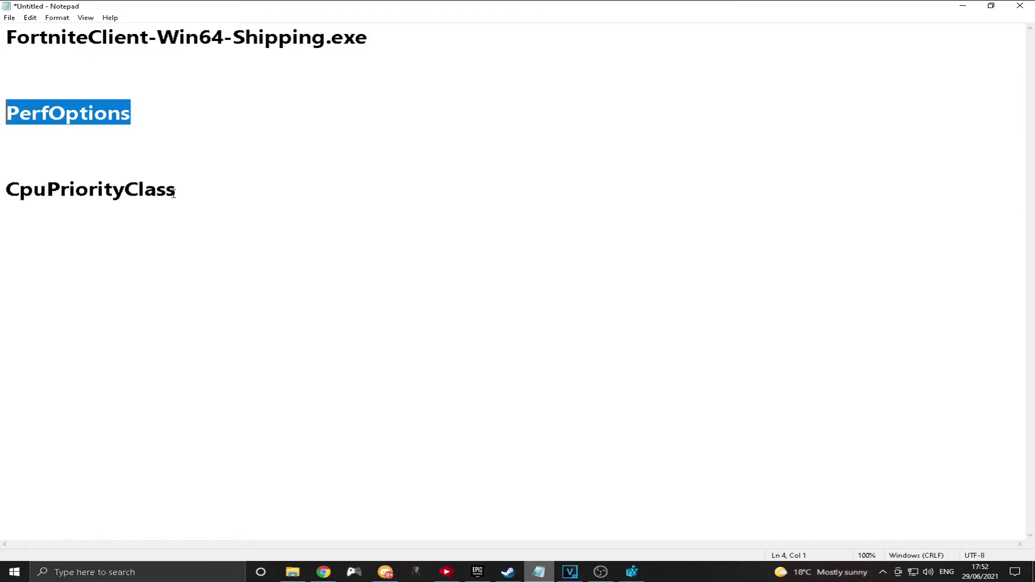
{"action": "left_click_drag", "start_coordinate": [175, 193], "coordinate": [7, 192]}
{"action": "right_click", "coordinate": [38, 193]}
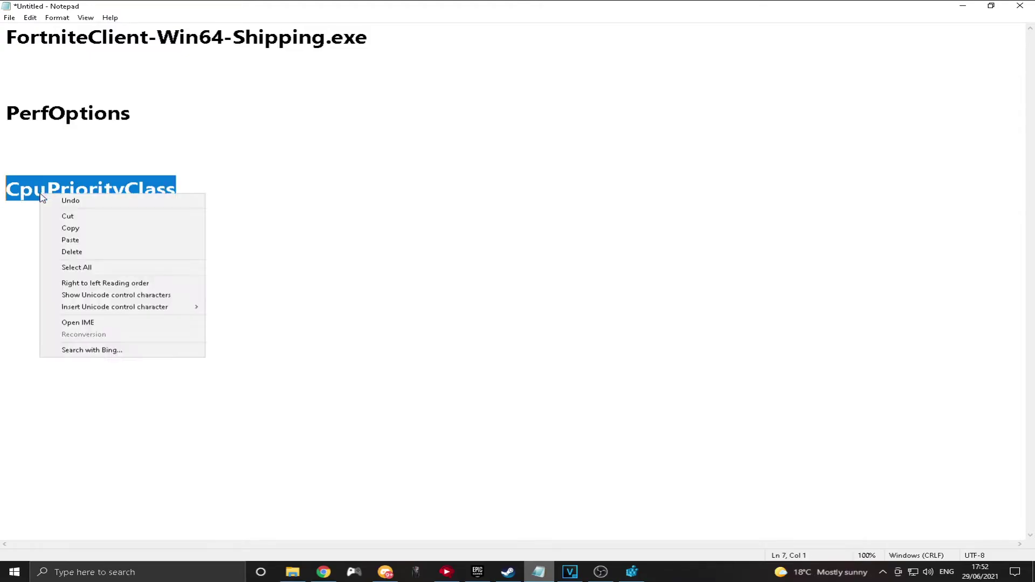
{"action": "left_click", "coordinate": [72, 226]}
{"action": "left_click", "coordinate": [632, 571]}
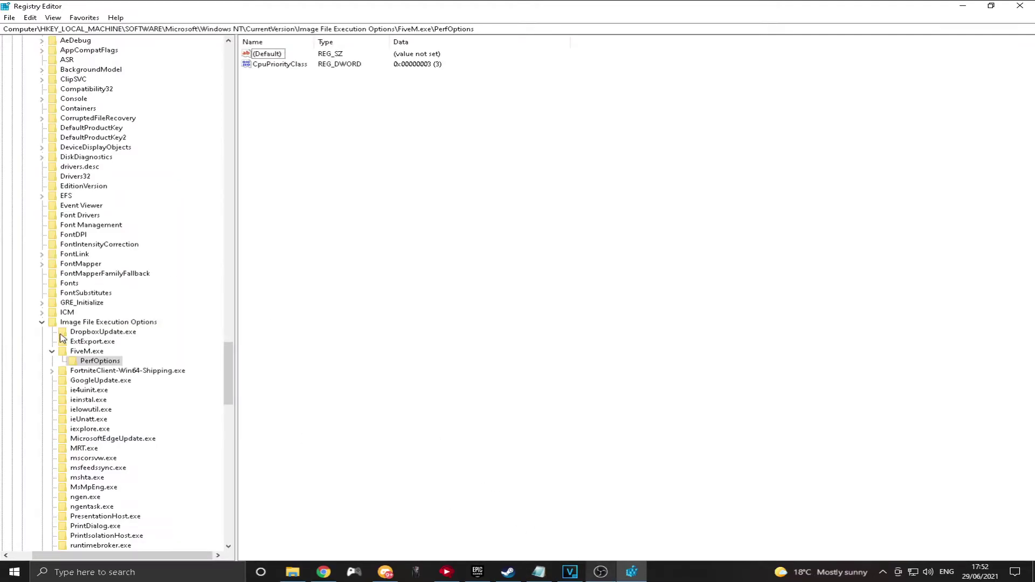
{"action": "left_click", "coordinate": [88, 364]}
{"action": "right_click", "coordinate": [90, 363]}
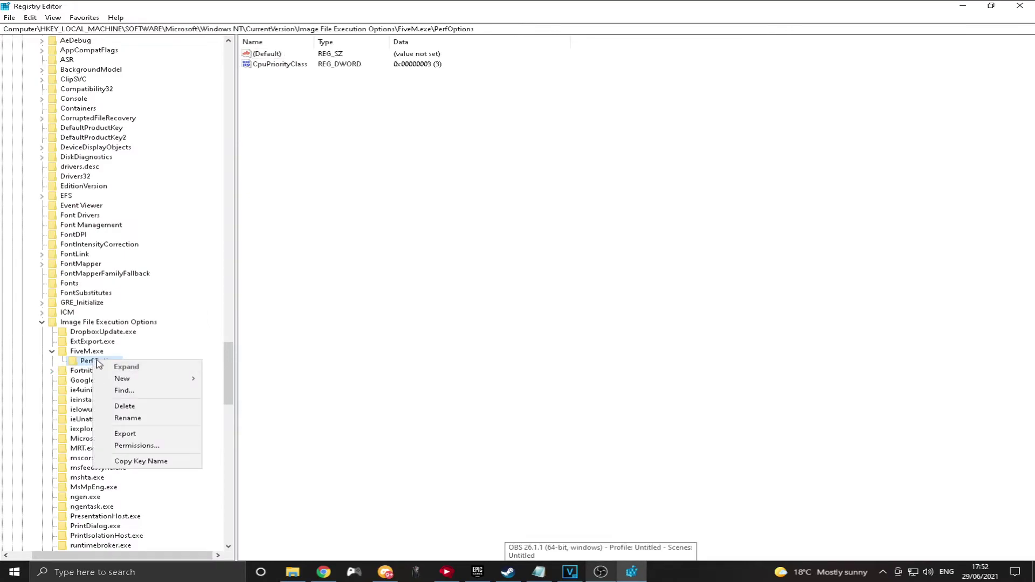
{"action": "mouse_move", "coordinate": [146, 382]}
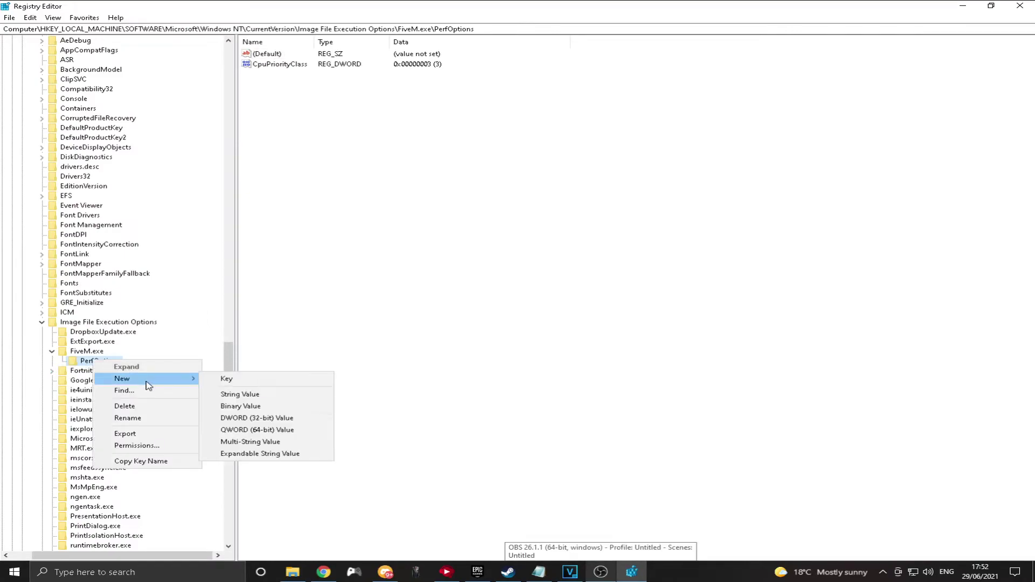
{"action": "left_click", "coordinate": [286, 419]}
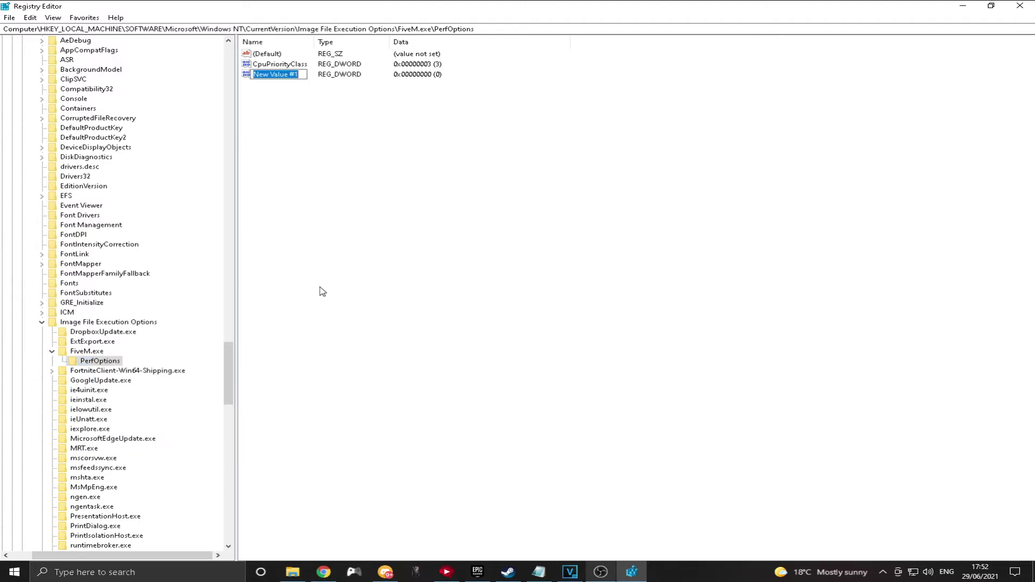
{"action": "key", "text": "ctrl+v"}
{"action": "key", "text": "Return"}
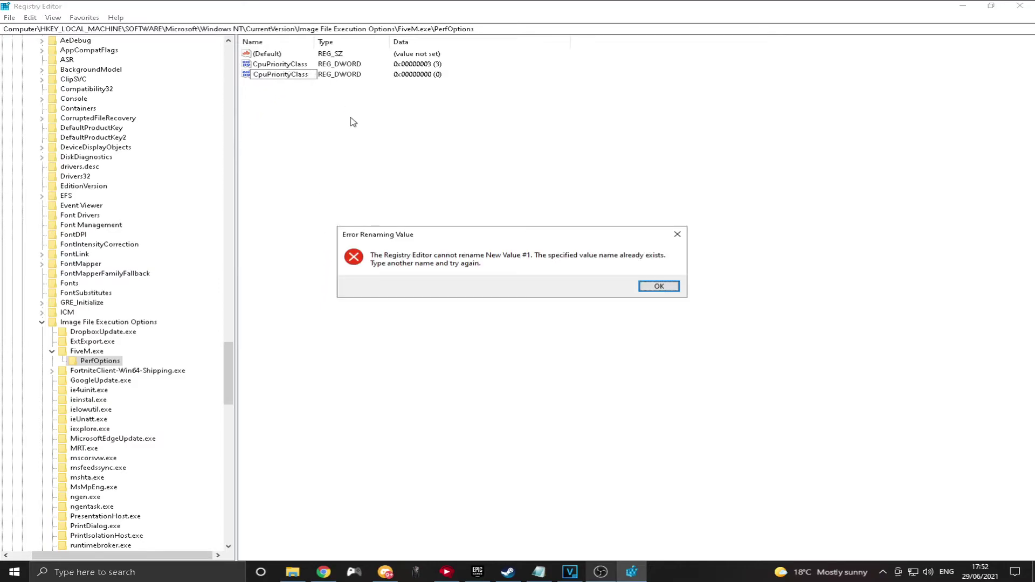
{"action": "left_click", "coordinate": [677, 234]}
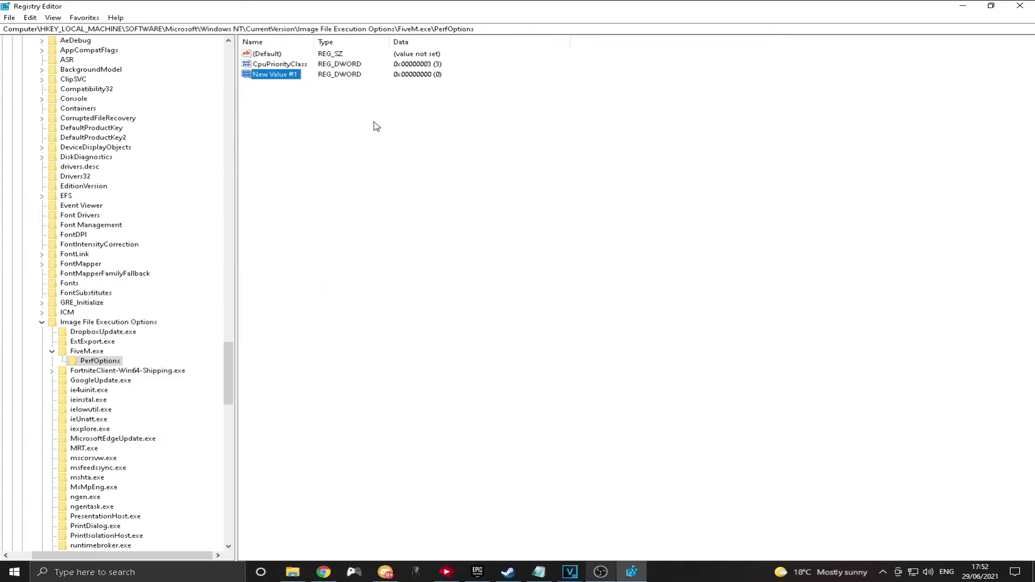
{"action": "key", "text": "Delete"}
{"action": "left_click", "coordinate": [611, 285]}
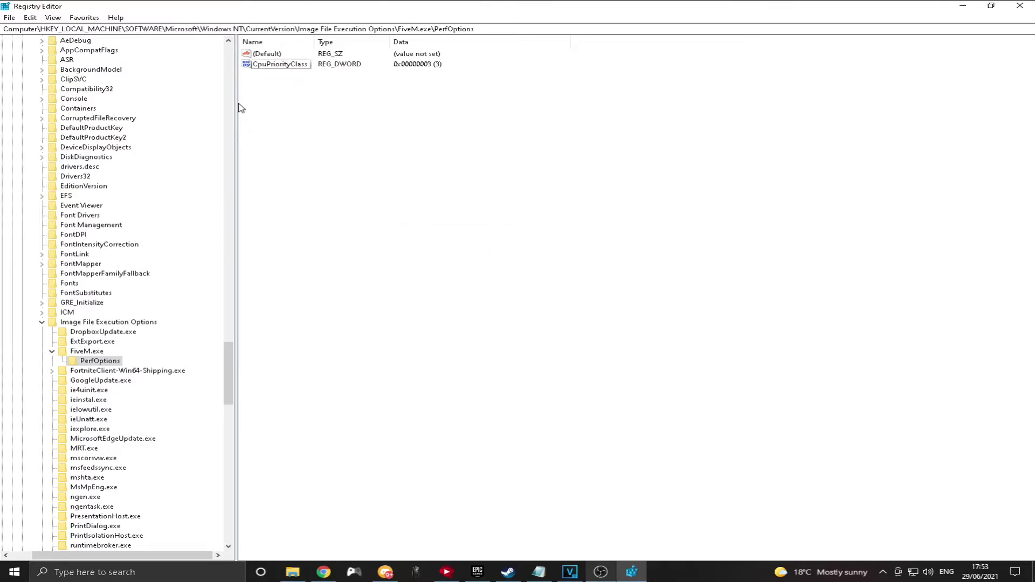
{"action": "left_click", "coordinate": [278, 64]}
{"action": "right_click", "coordinate": [278, 67]}
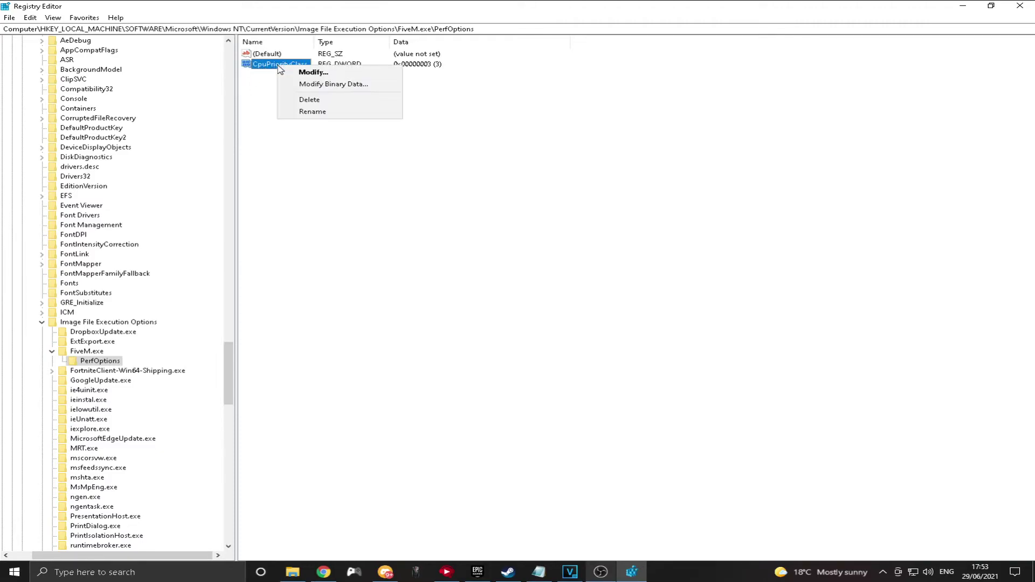
{"action": "left_click", "coordinate": [314, 73]}
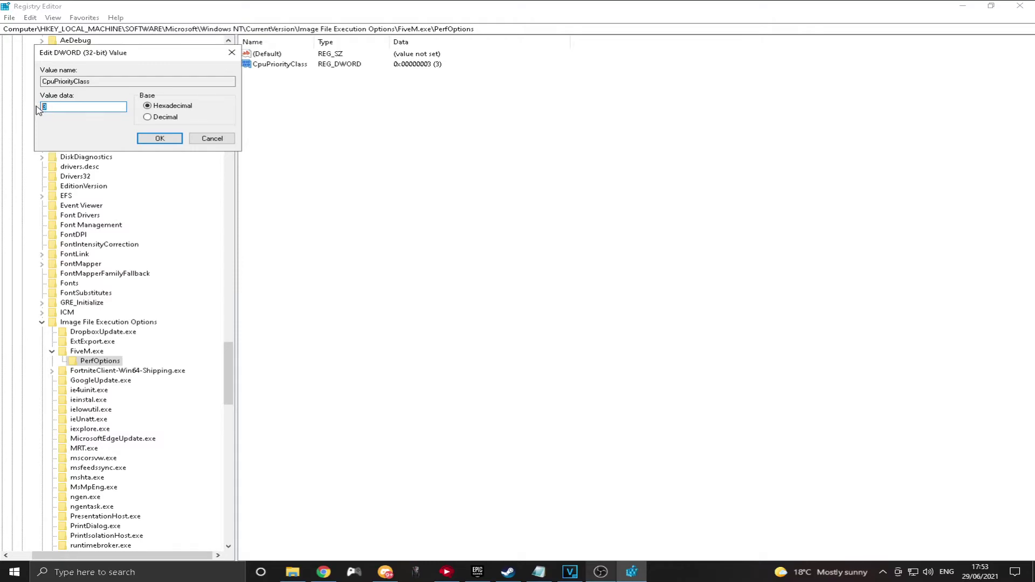
{"action": "left_click", "coordinate": [159, 138]}
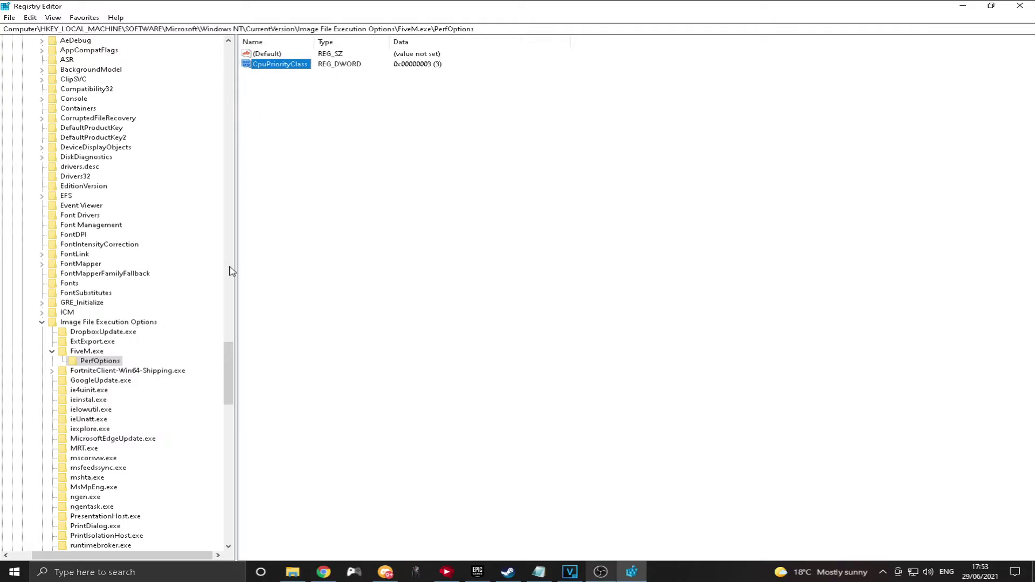
Step: Close Registry Editor and launch Fortnite from the Epic Games library to its CONNECTING screen
{"action": "left_click", "coordinate": [1020, 7]}
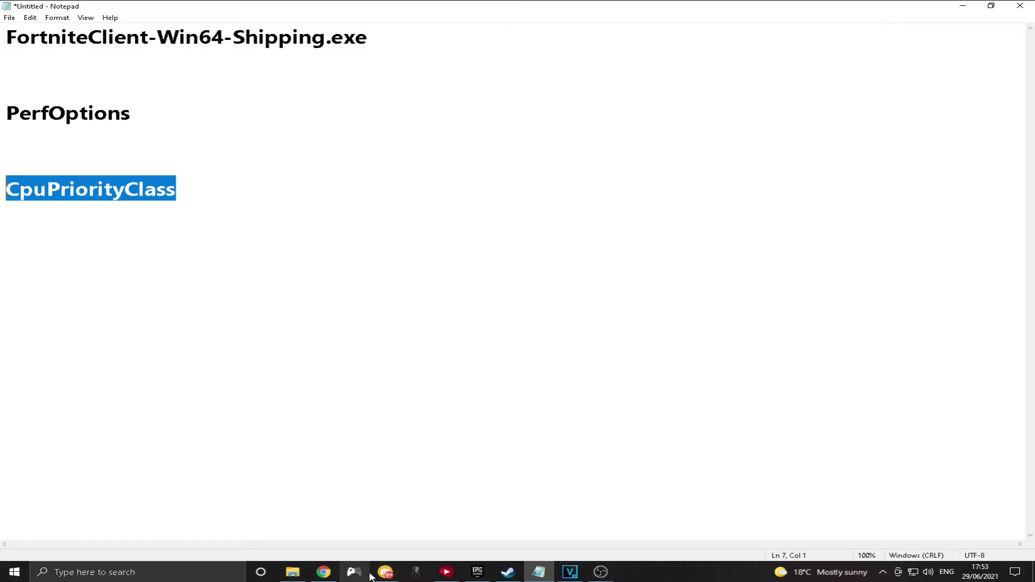
{"action": "left_click", "coordinate": [478, 571]}
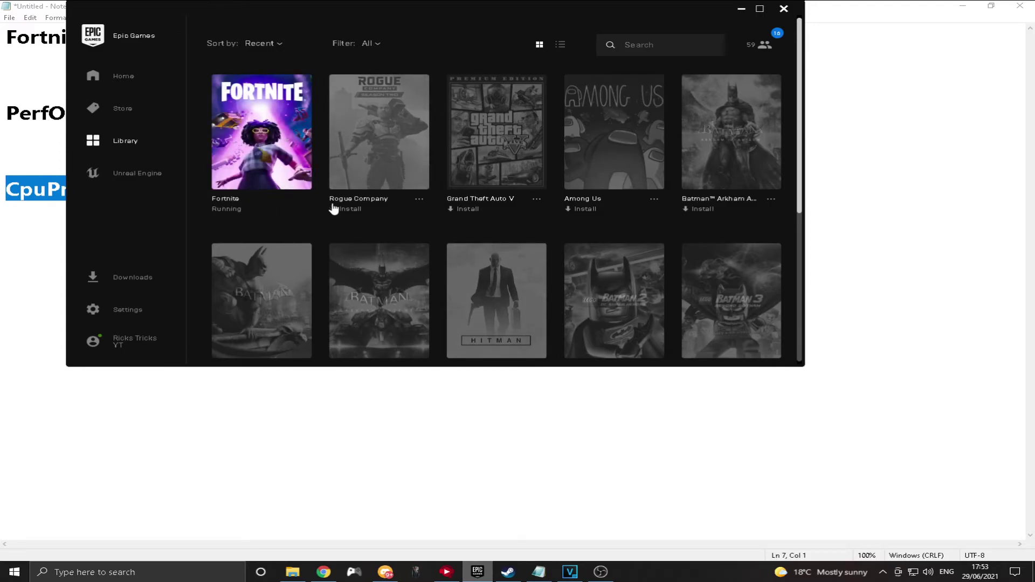
{"action": "left_click", "coordinate": [364, 458]}
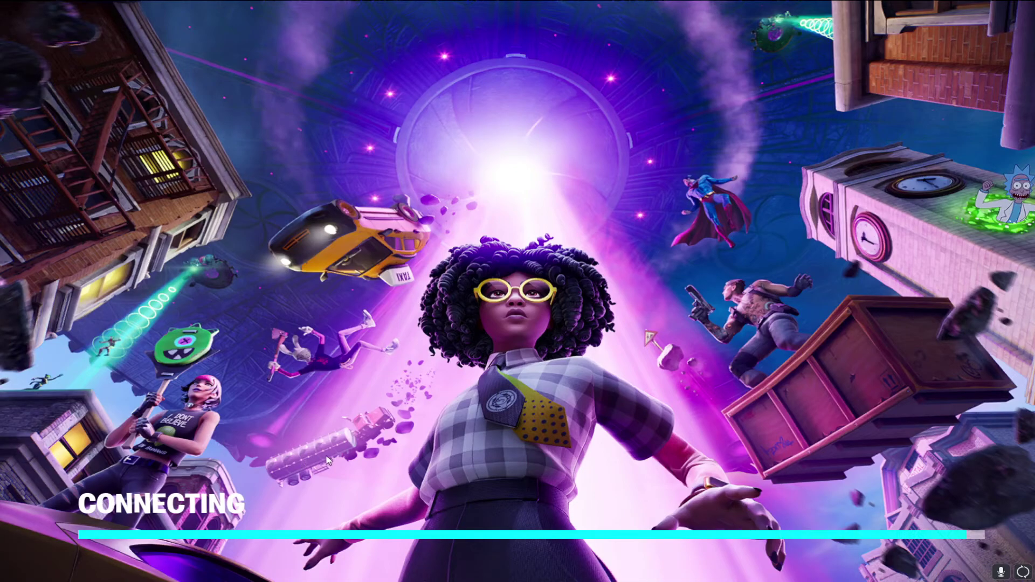
{"action": "key", "text": "super"}
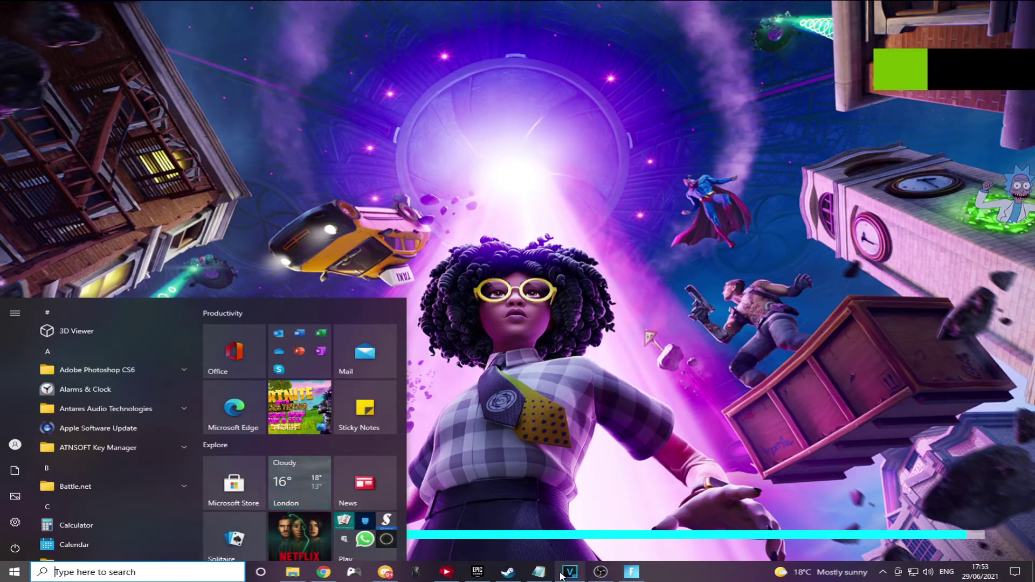
Step: In Task Manager's Details tab, show FortniteClient-Win64-Shipping.exe's priority is set to High
{"action": "right_click", "coordinate": [683, 576]}
{"action": "left_click", "coordinate": [725, 521]}
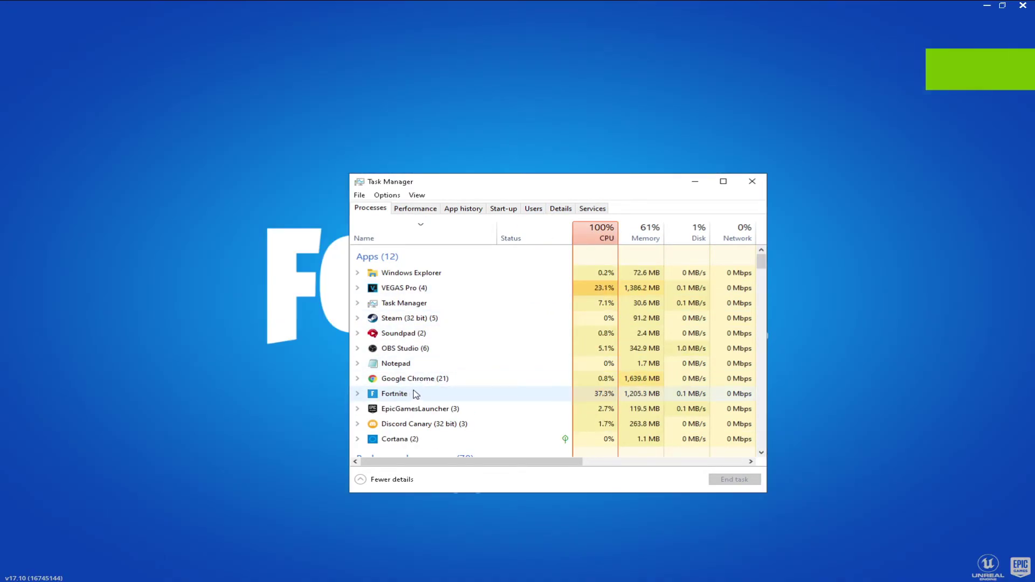
{"action": "right_click", "coordinate": [402, 399]}
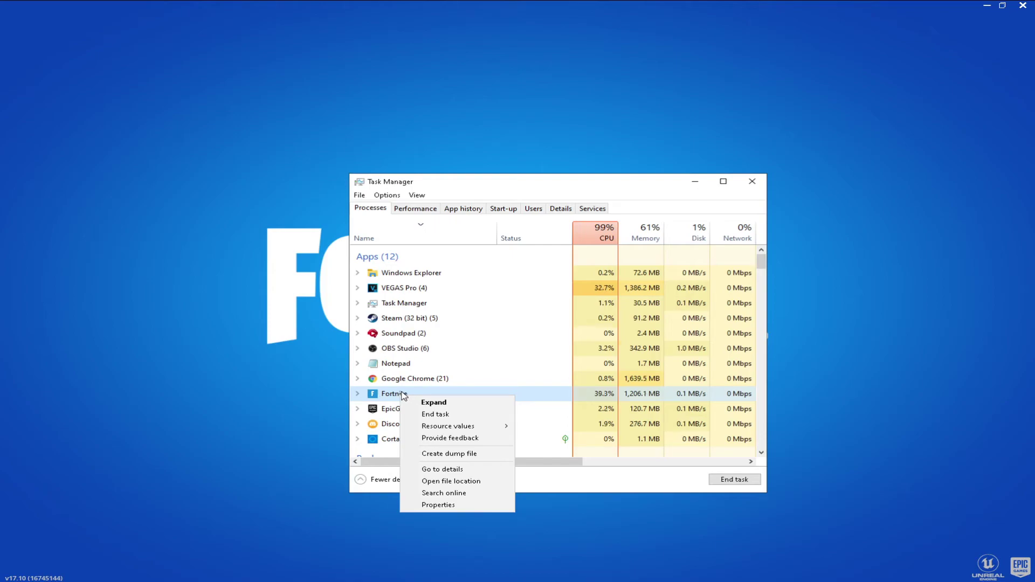
{"action": "left_click", "coordinate": [404, 397]}
{"action": "right_click", "coordinate": [408, 398]}
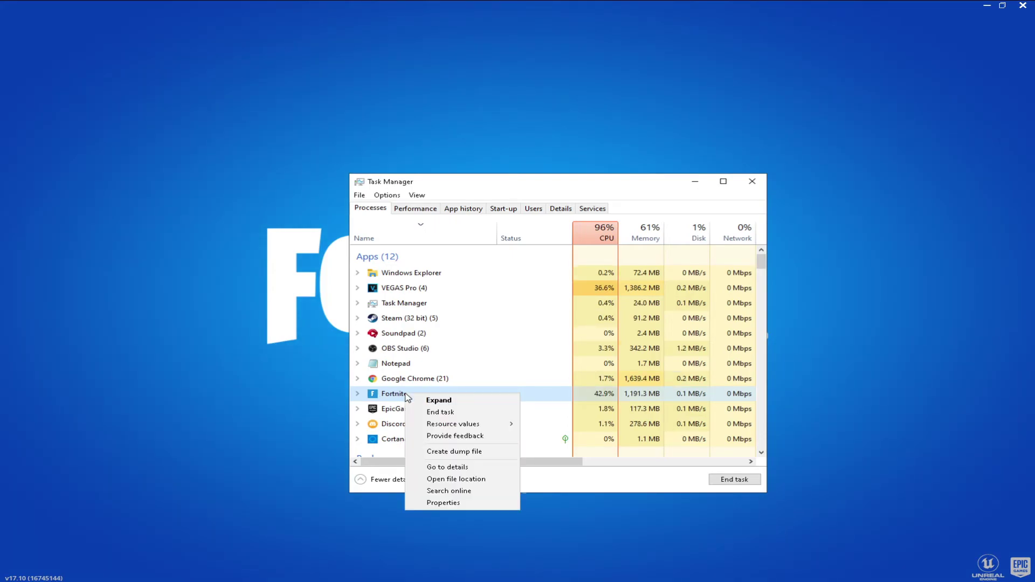
{"action": "left_click", "coordinate": [452, 467]}
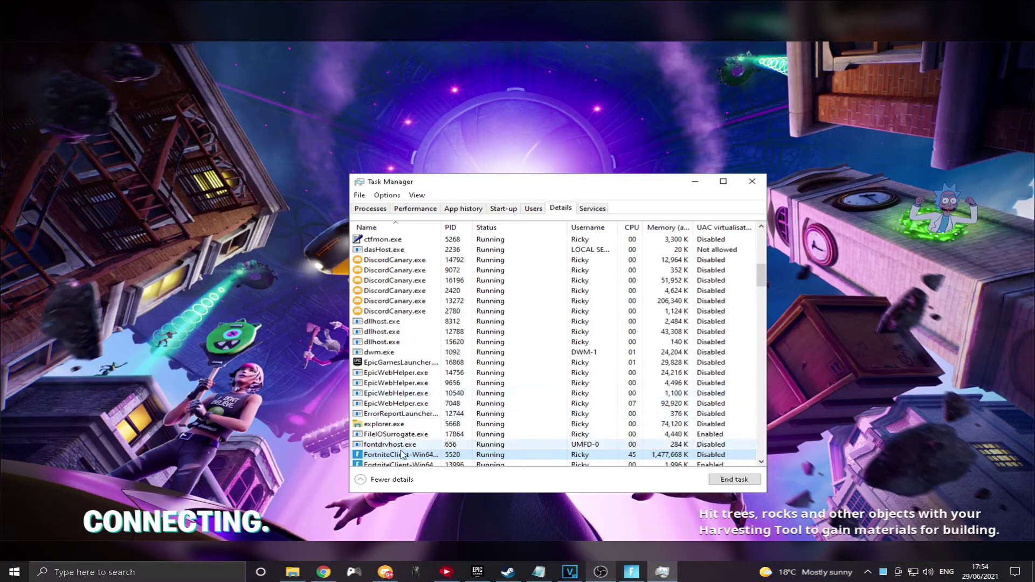
{"action": "left_click_drag", "start_coordinate": [761, 286], "coordinate": [764, 300]}
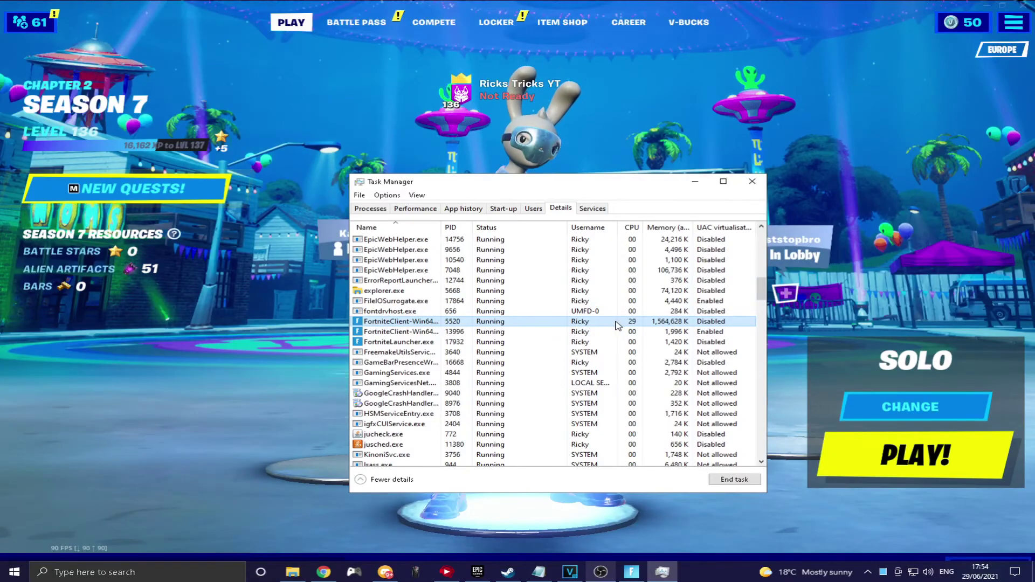
{"action": "right_click", "coordinate": [616, 323]}
{"action": "mouse_move", "coordinate": [676, 369]}
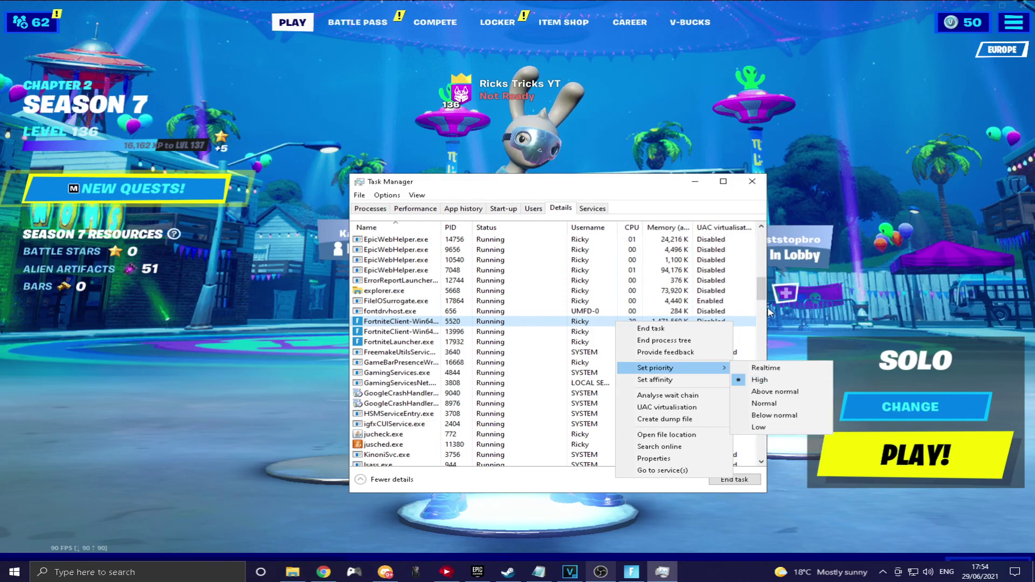
Step: Back in the Fortnite lobby, enter a creator code in Support-a-Creator and accept it
{"action": "left_click", "coordinate": [620, 155]}
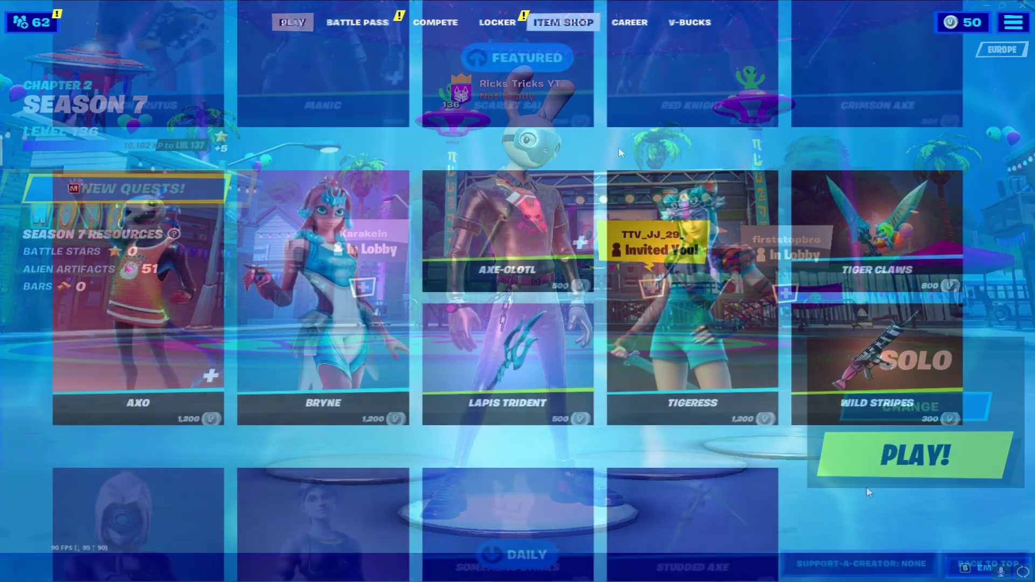
{"action": "left_click", "coordinate": [866, 563]}
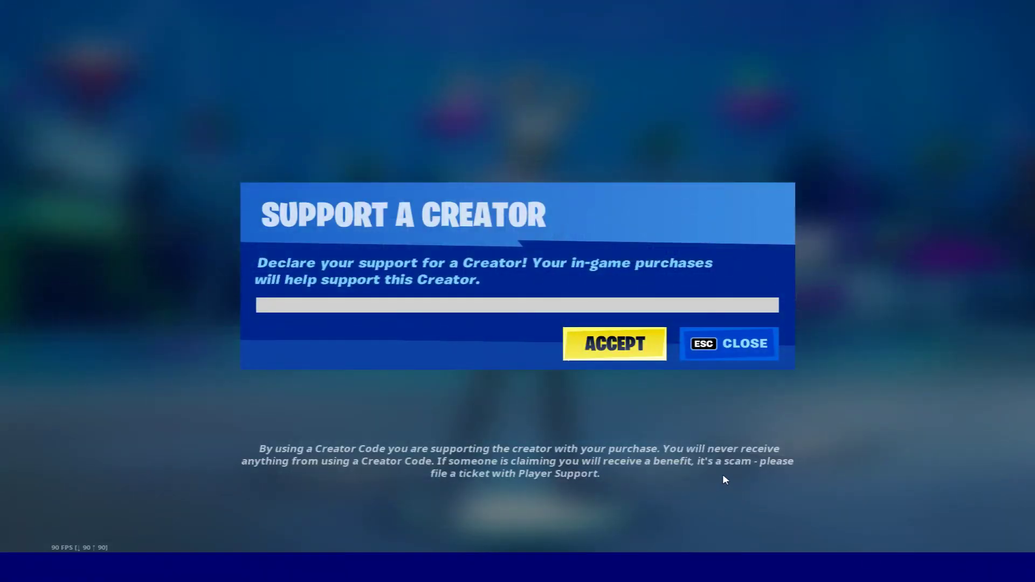
{"action": "type", "text": "Rickk"}
{"action": "left_click", "coordinate": [600, 348]}
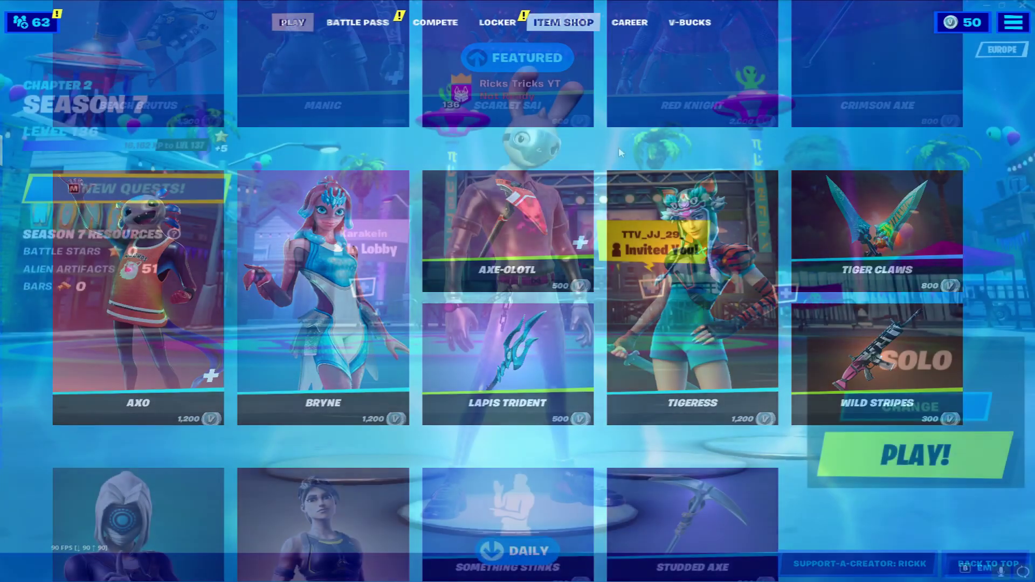